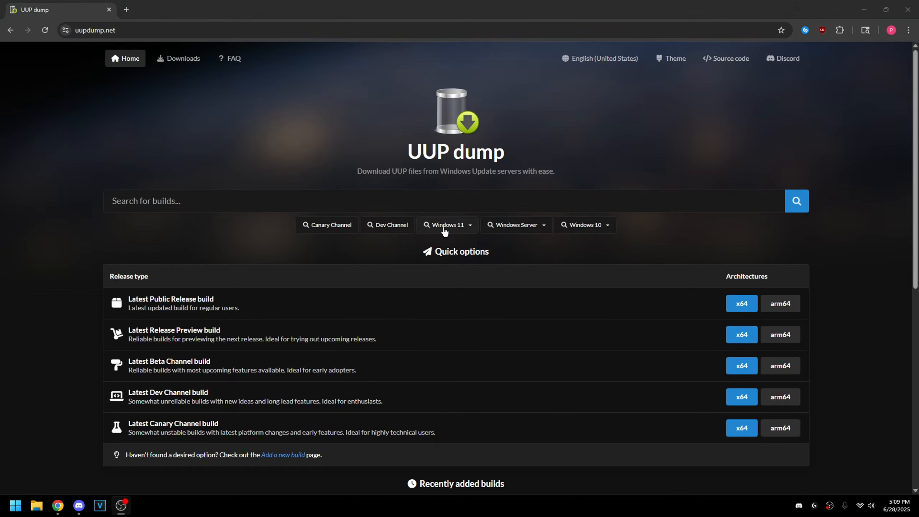
- Expand the Windows 11 menu on uupdump.net to list its release builds
left_click(445, 226)
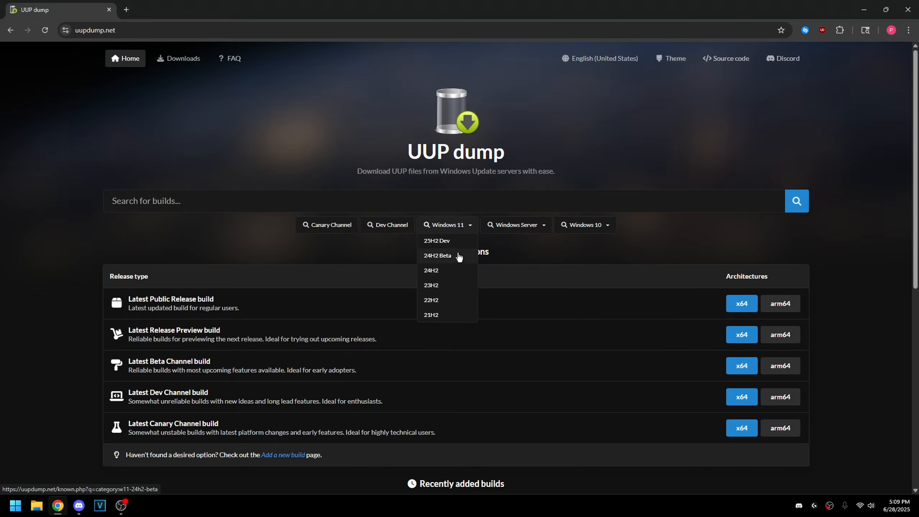
- Pick 24H2 build 26100.4484 amd64, keeping English (United States) and Windows Pro
left_click(436, 272)
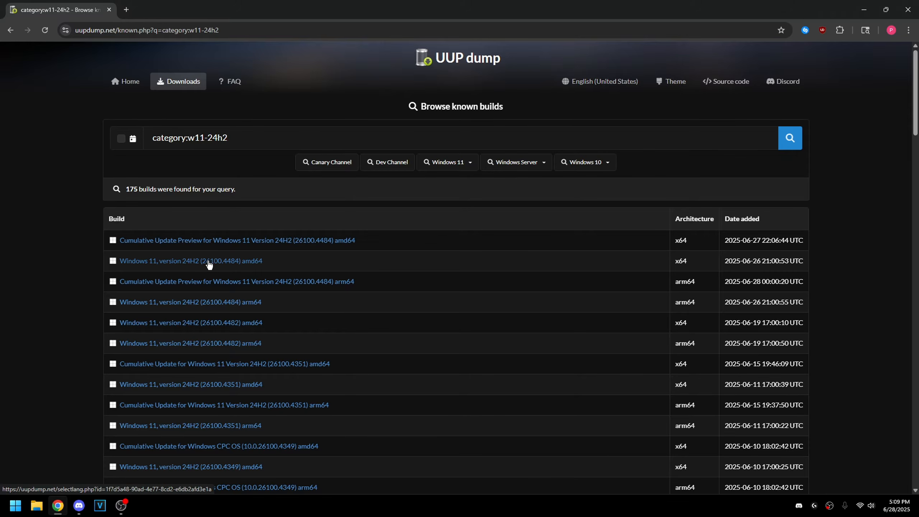
left_click(189, 263)
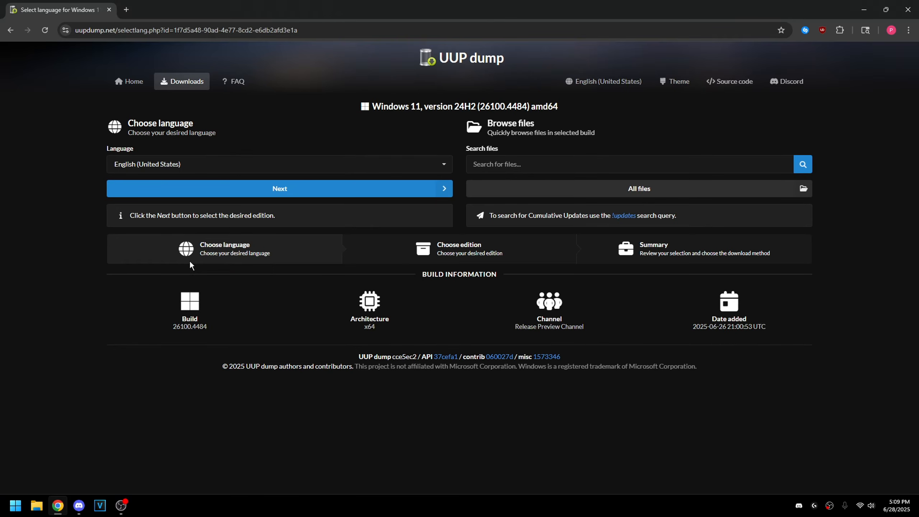
left_click(262, 192)
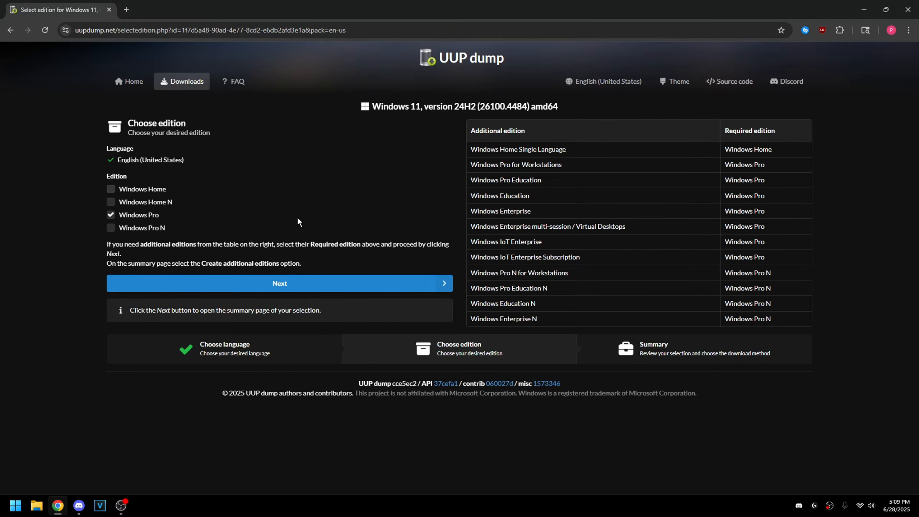
left_click(278, 283)
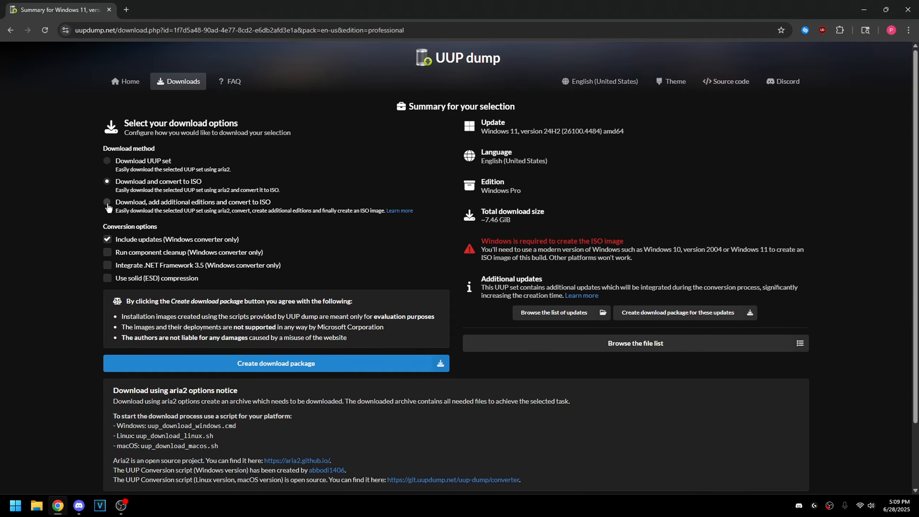
- Choose adding editions and converting to ISO, with component cleanup and .NET 3.5 integrated
left_click(107, 203)
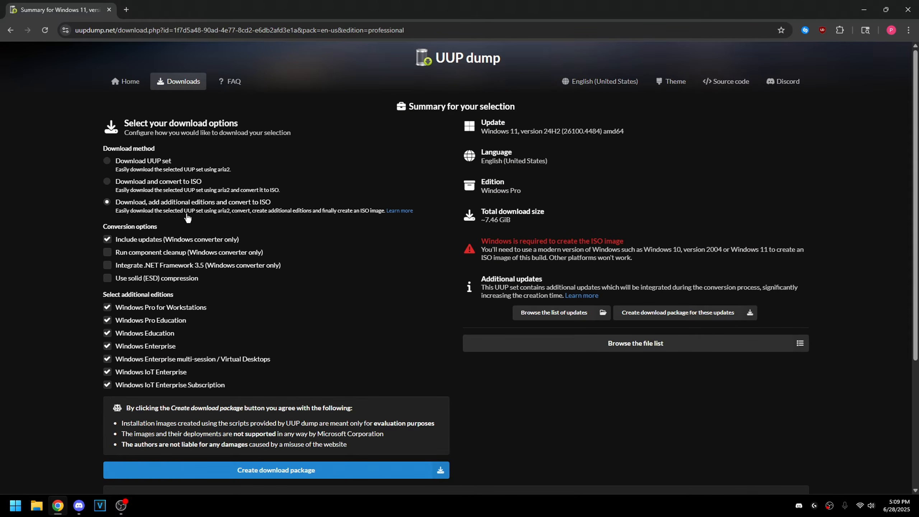
left_click(131, 253)
left_click(132, 265)
- Untick every extra edition except IoT Enterprise and create the download package
scroll(190, 306, "down", 2)
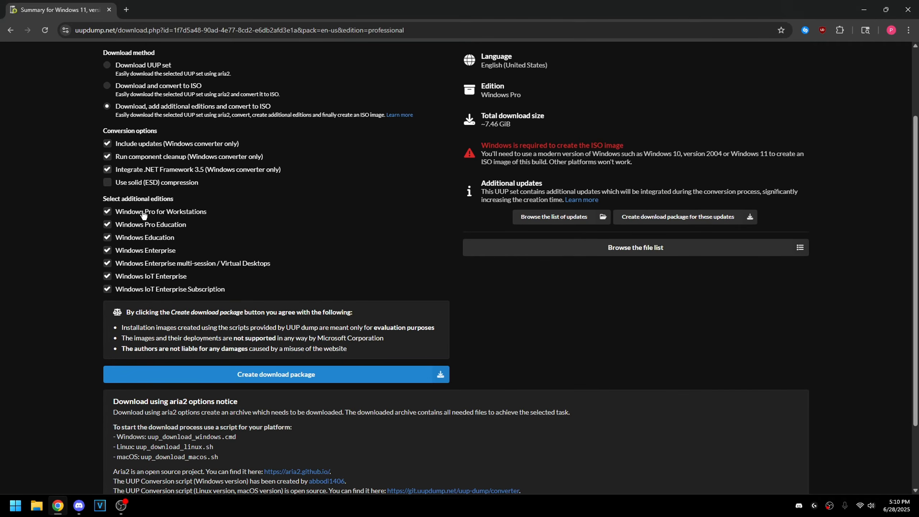
left_click(152, 213)
left_click(152, 226)
left_click(151, 240)
left_click(159, 265)
left_click(156, 252)
left_click(173, 289)
scroll(374, 397, "up", 2)
scroll(385, 313, "down", 2)
left_click(281, 381)
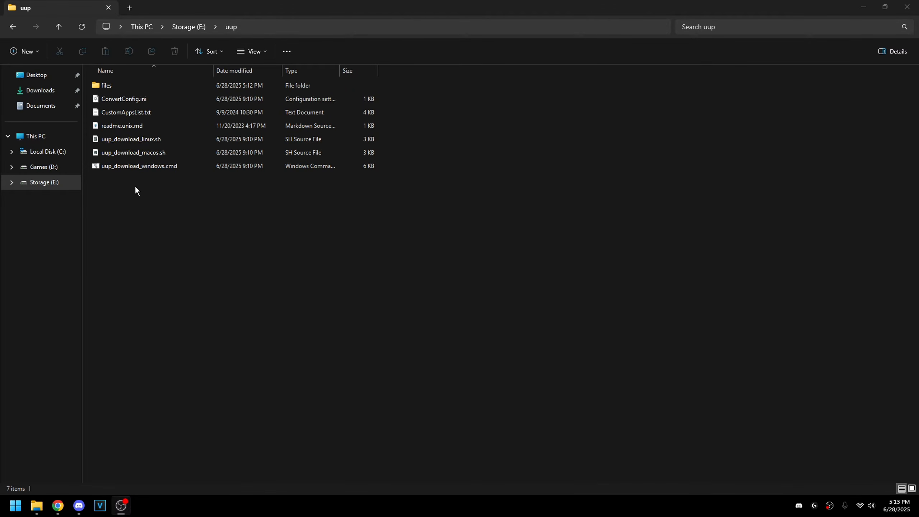
- Open CustomAppsList.txt in Notepad and review the four already-enabled app lines
double_click(129, 112)
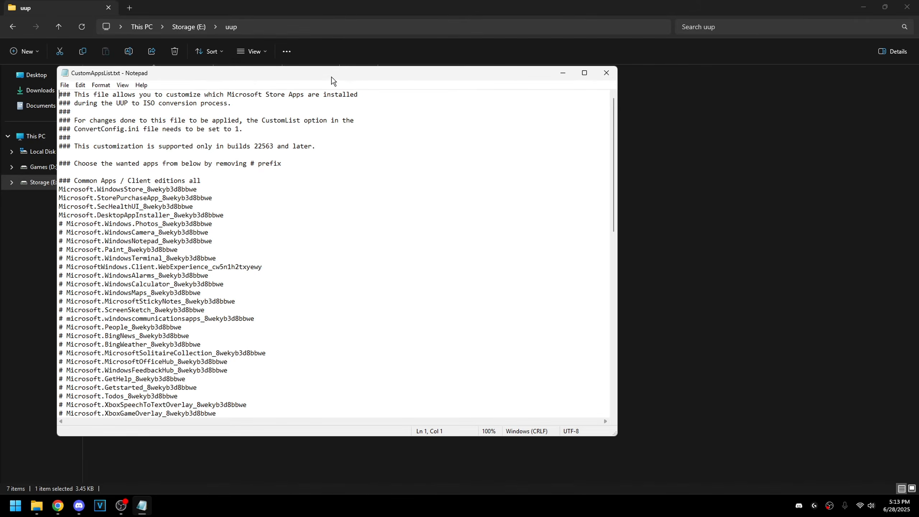
left_click_drag(331, 76, 391, 57)
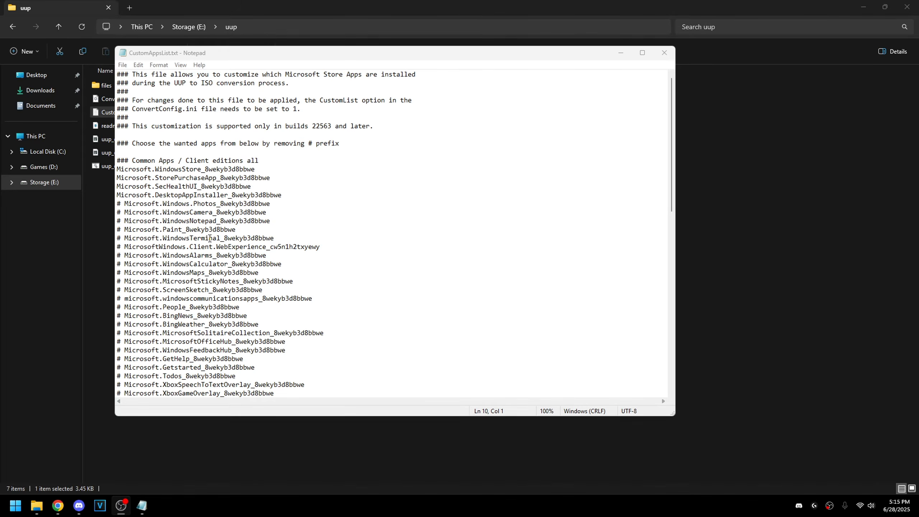
scroll(188, 282, "down", 5)
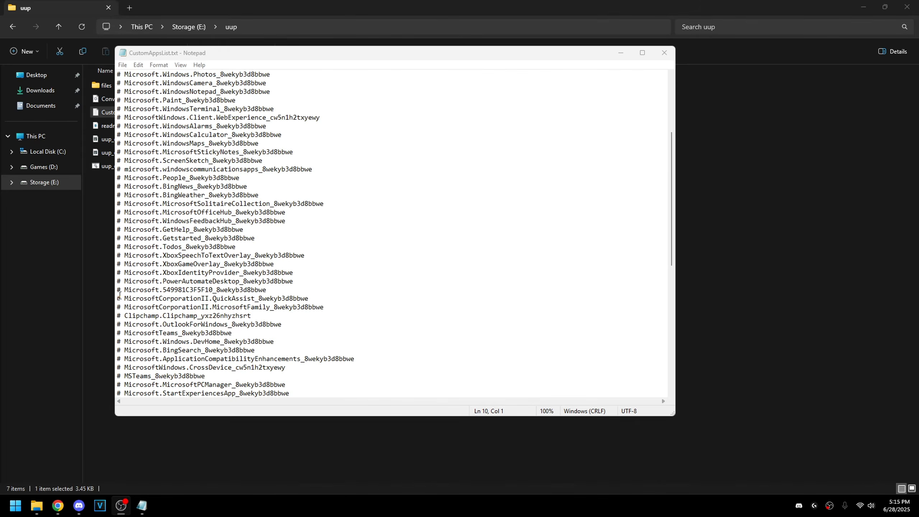
scroll(158, 286, "down", 1)
scroll(157, 282, "down", 1)
scroll(158, 258, "up", 1)
scroll(188, 272, "up", 6)
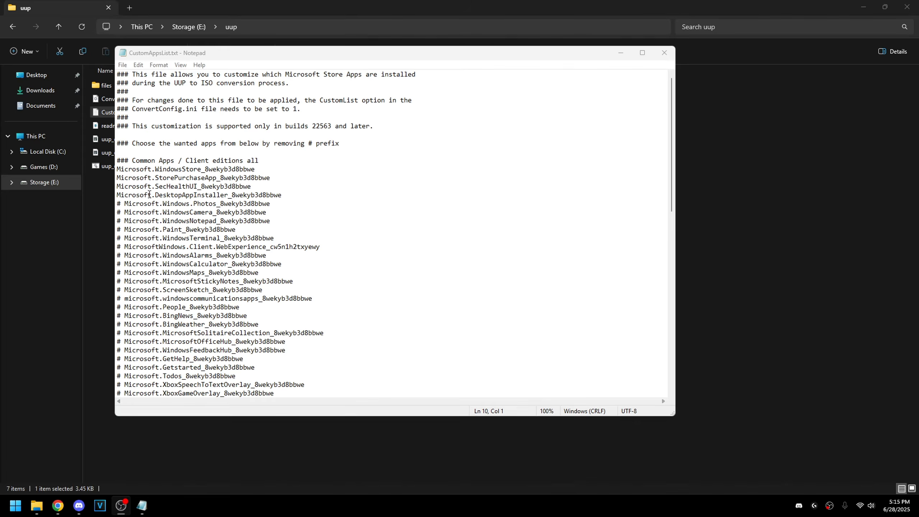
left_click_drag(286, 198, 117, 171)
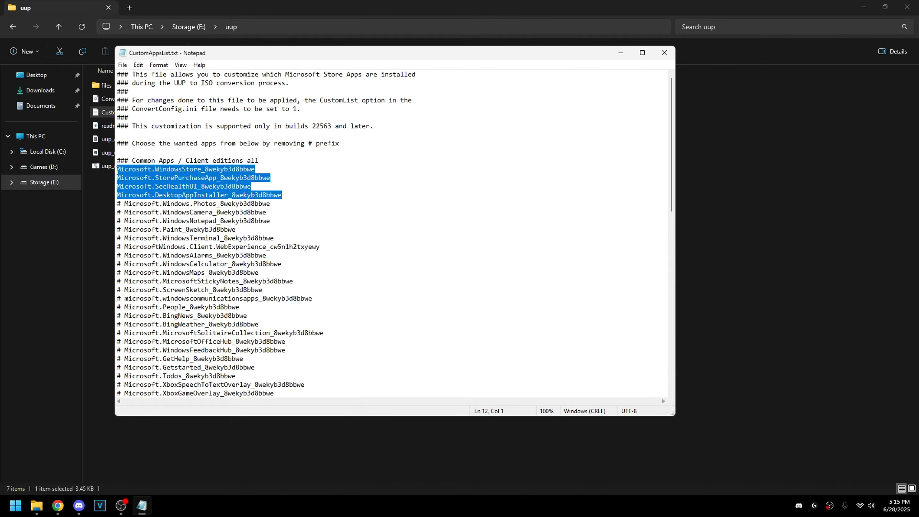
left_click(291, 196)
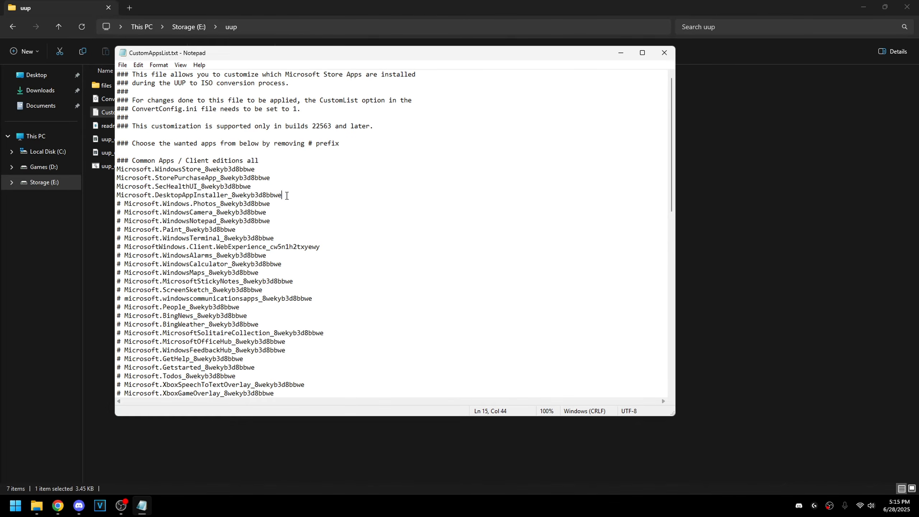
left_click_drag(289, 196, 123, 169)
left_click(117, 186)
- Uncomment the Photos, Notepad, Paint and WindowsTerminal lines
left_click(261, 187)
scroll(208, 208, "down", 1)
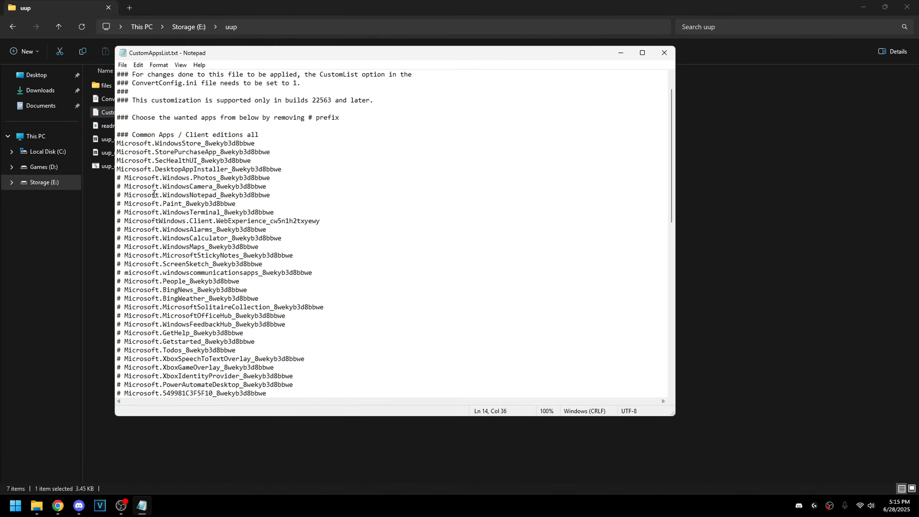
key("BackSpace")
key("BackSpace")
left_click(123, 198)
key("BackSpace")
key("BackSpace")
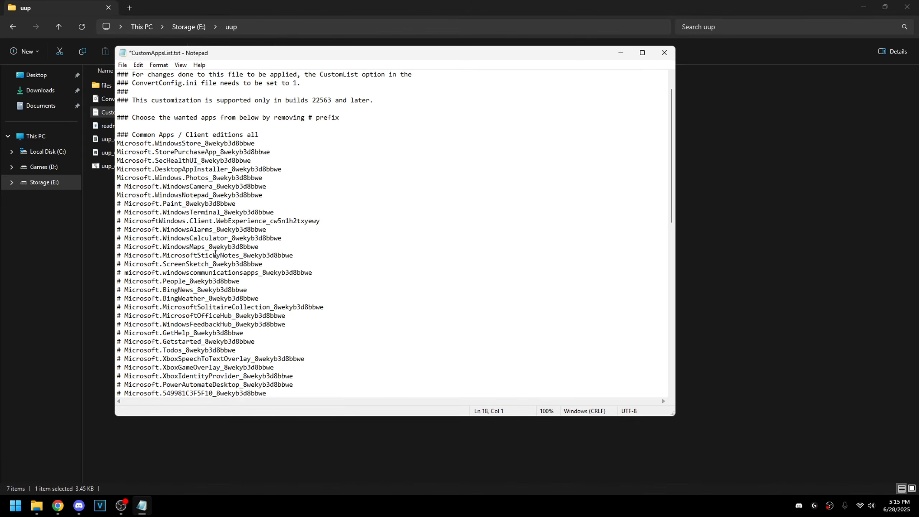
scroll(215, 253, "down", 1)
left_click(124, 177)
key("BackSpace")
key("BackSpace")
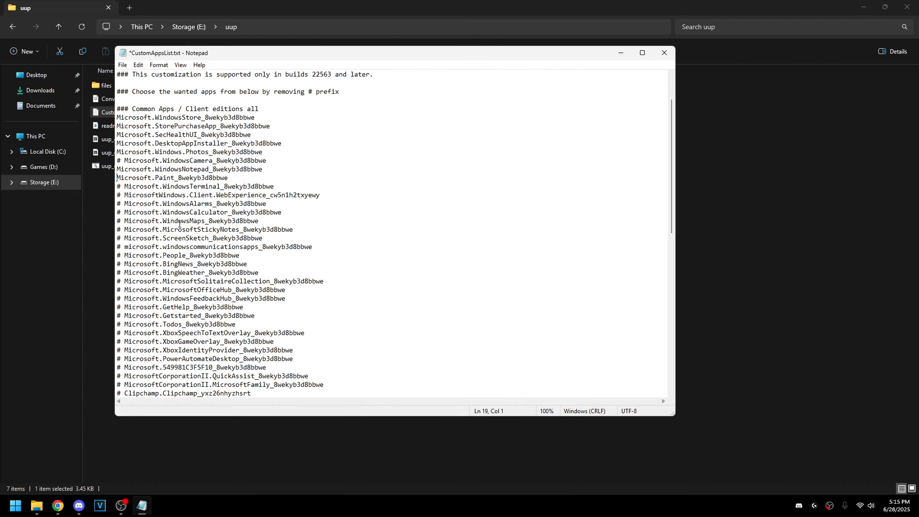
left_click(125, 185)
key("BackSpace")
key("BackSpace")
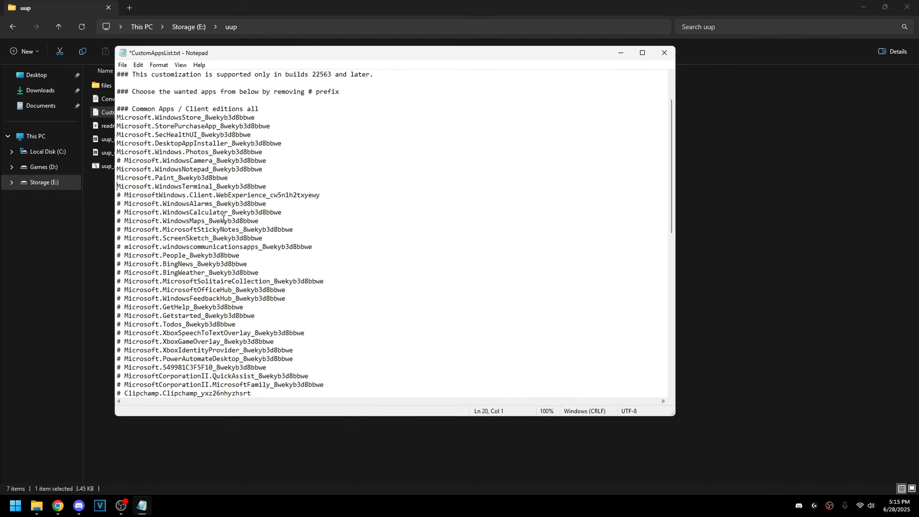
- Check the rest of the list, then save and close CustomAppsList.txt
scroll(222, 218, "down", 1)
scroll(226, 217, "down", 3)
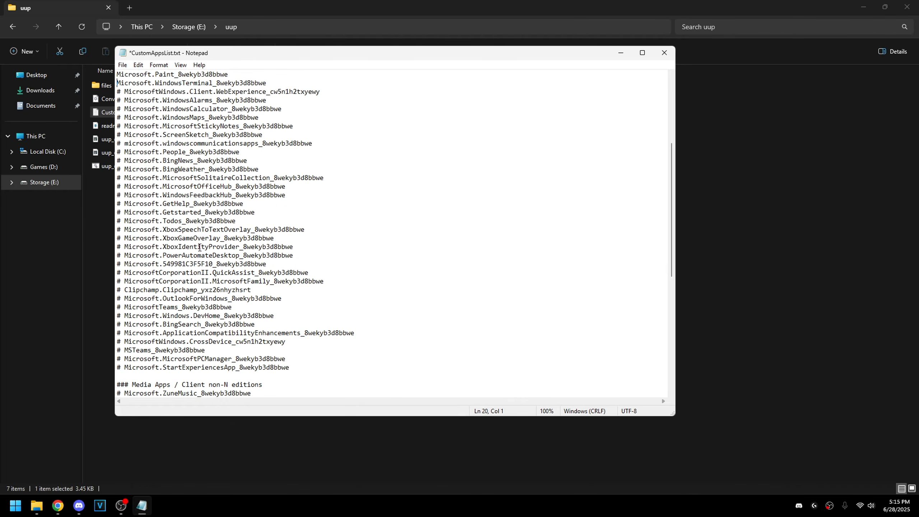
scroll(195, 246, "down", 1)
scroll(194, 246, "up", 7)
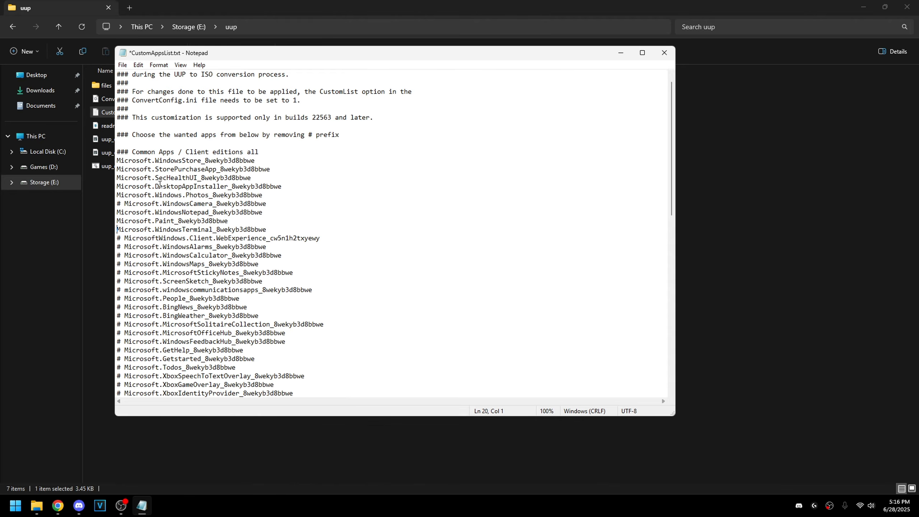
left_click(174, 177)
left_click(185, 203)
scroll(216, 239, "down", 2)
scroll(196, 245, "down", 10)
scroll(195, 251, "down", 4)
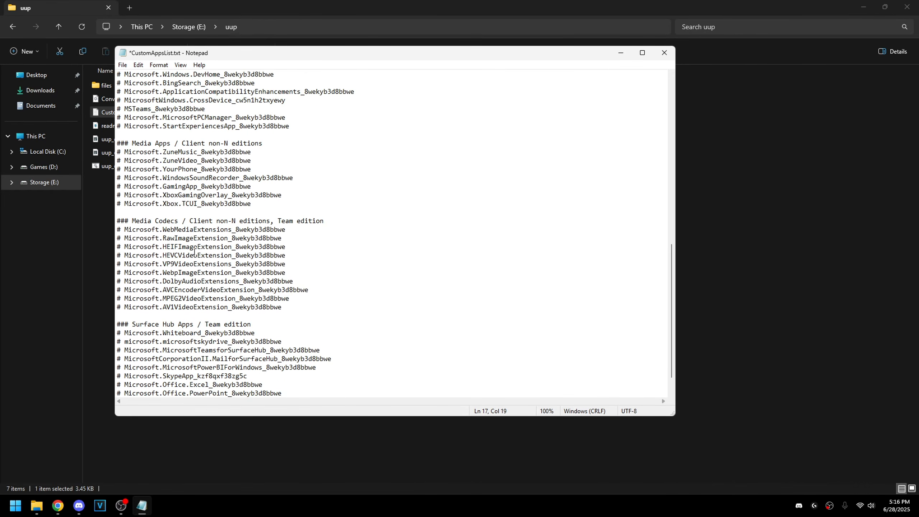
left_click(128, 65)
left_click(137, 107)
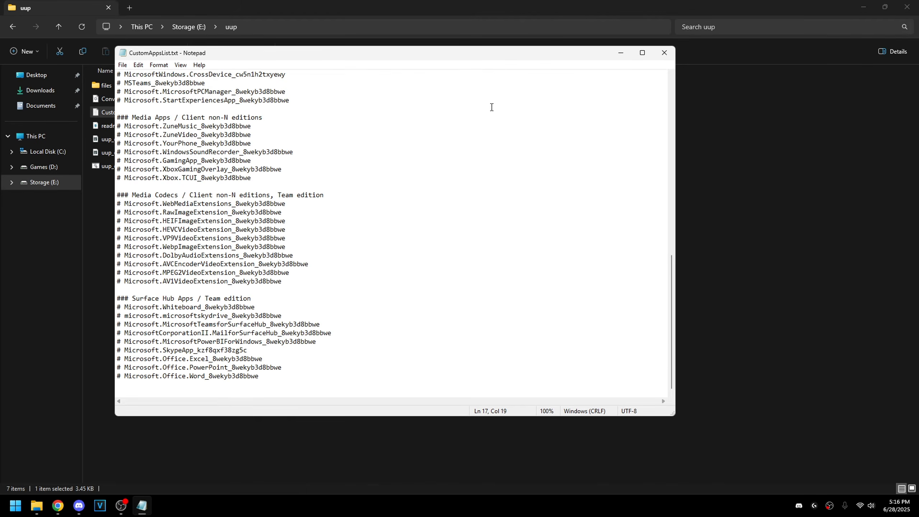
left_click(663, 52)
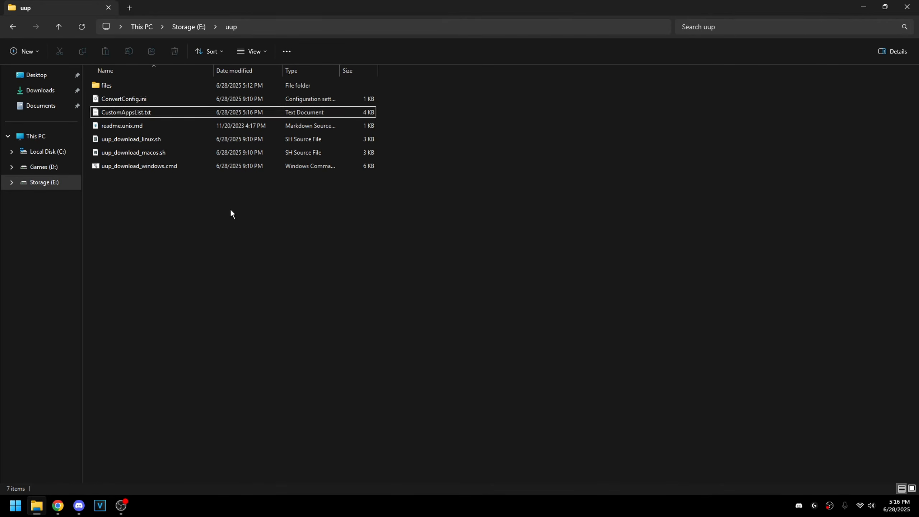
- Open ConvertConfig.ini and set ResetBase and SkipEdge to 1
double_click(132, 99)
left_click_drag(230, 53, 290, 67)
left_click(240, 125)
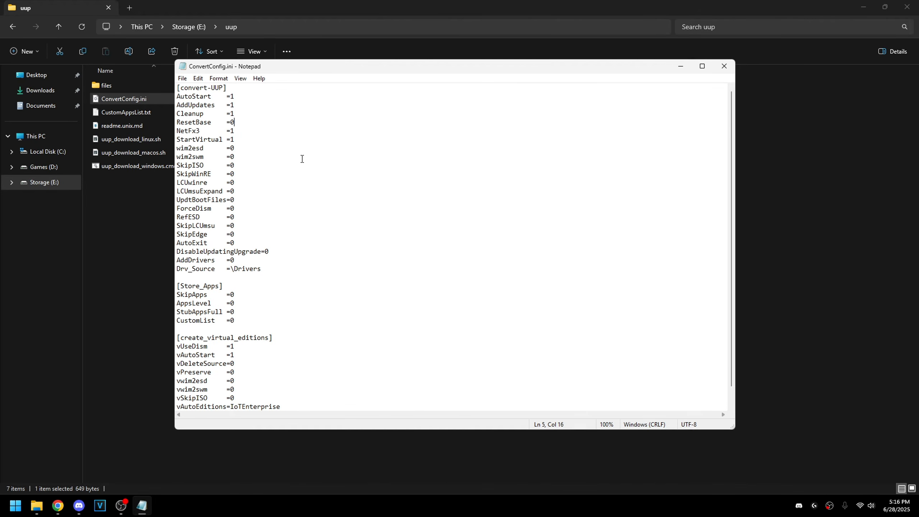
key("BackSpace")
type("1")
scroll(257, 197, "down", 1)
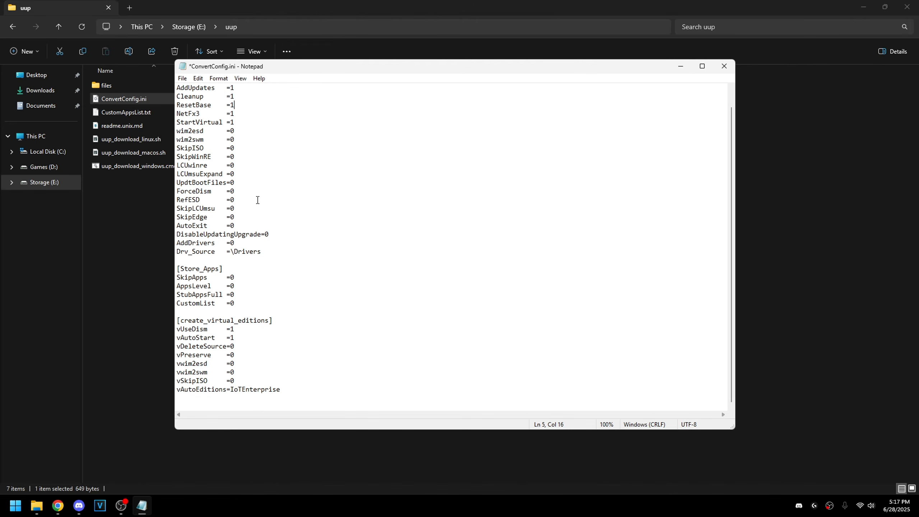
left_click(240, 219)
key("BackSpace")
type("1")
- Set DisableUpdatingUpgrade and CustomList to 1, then save and close the file
left_click(271, 237)
left_click(237, 303)
key("BackSpace")
type("1")
left_click(182, 82)
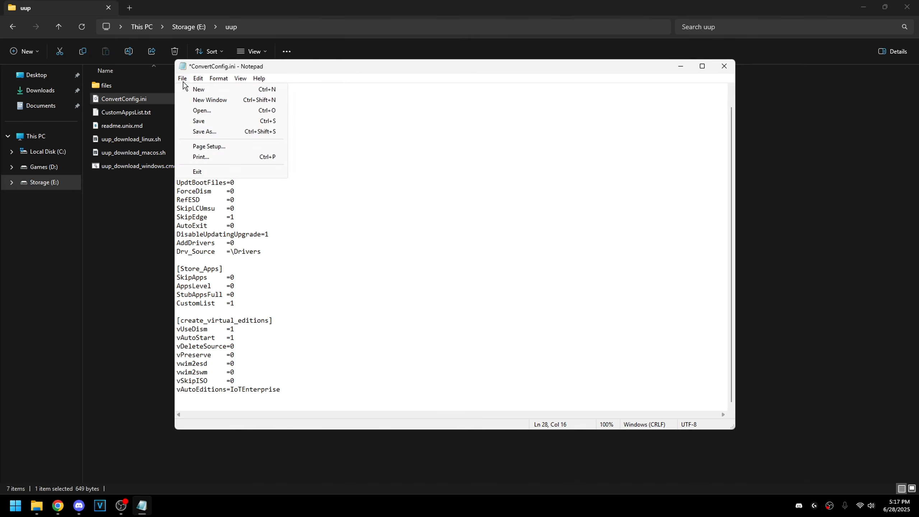
left_click(195, 123)
left_click(724, 66)
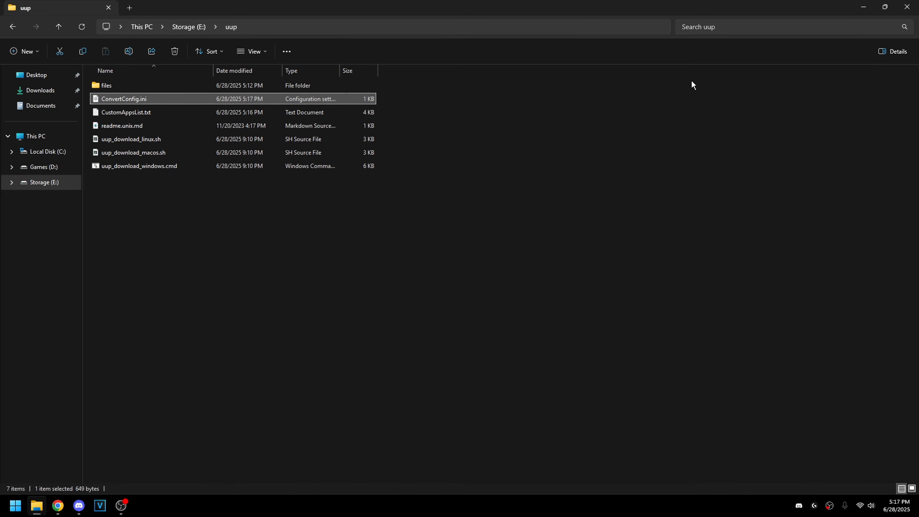
- Run the download script to build the ISO, then delete the leftover files below it
left_click(214, 189)
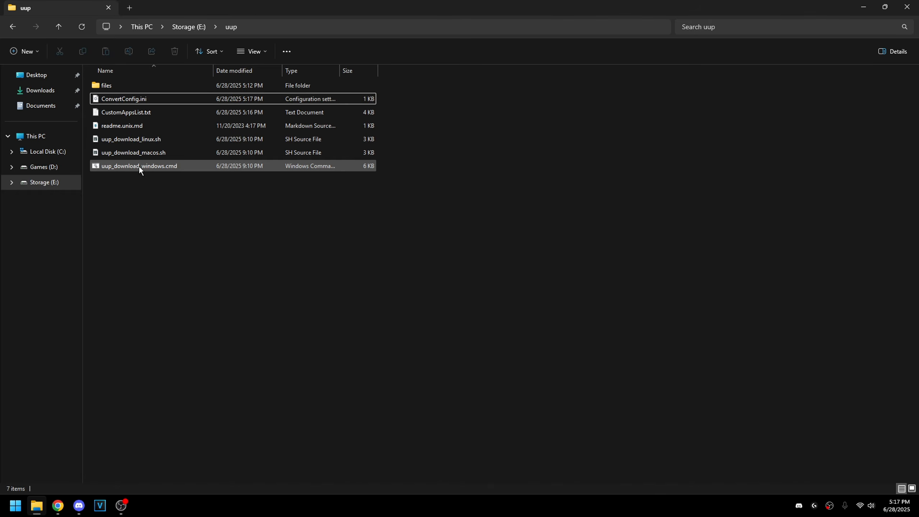
double_click(152, 165)
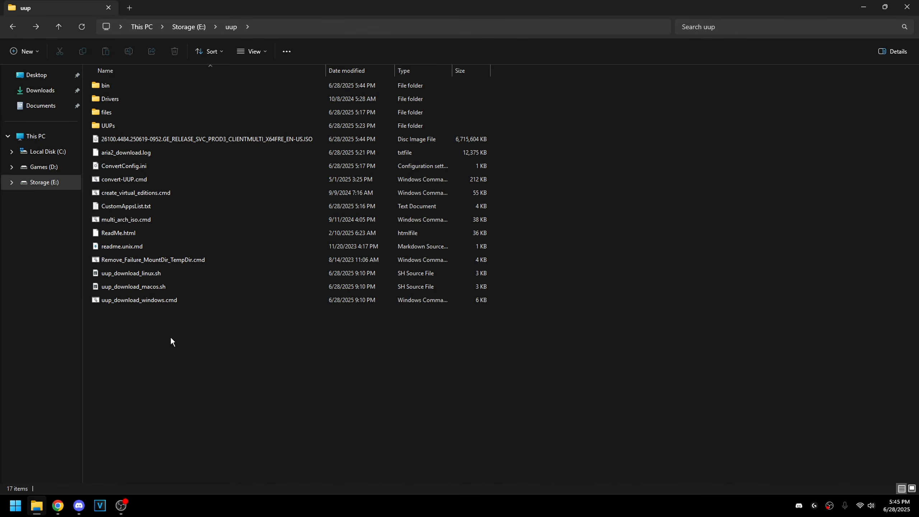
left_click(285, 142)
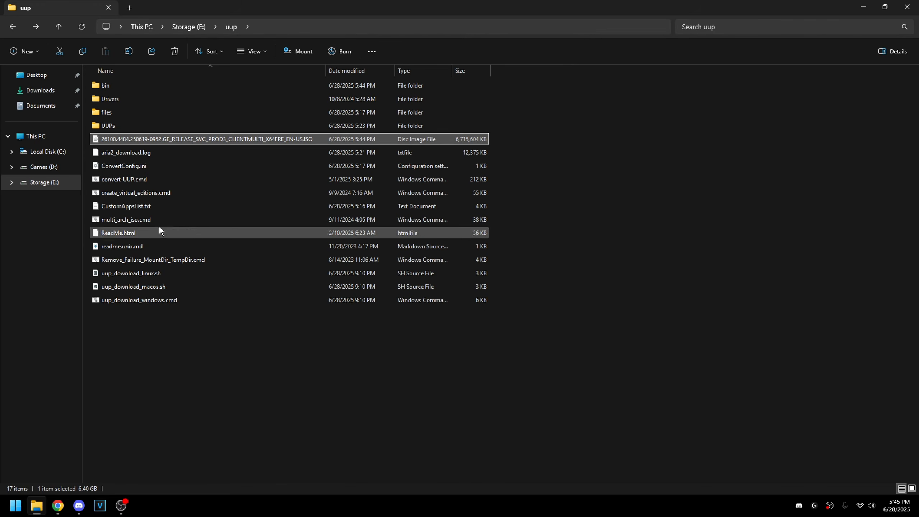
left_click_drag(181, 319, 128, 152)
key("Delete")
- Delete the bin, Drivers, files and UUPs folders from the uup folder
left_click(127, 84)
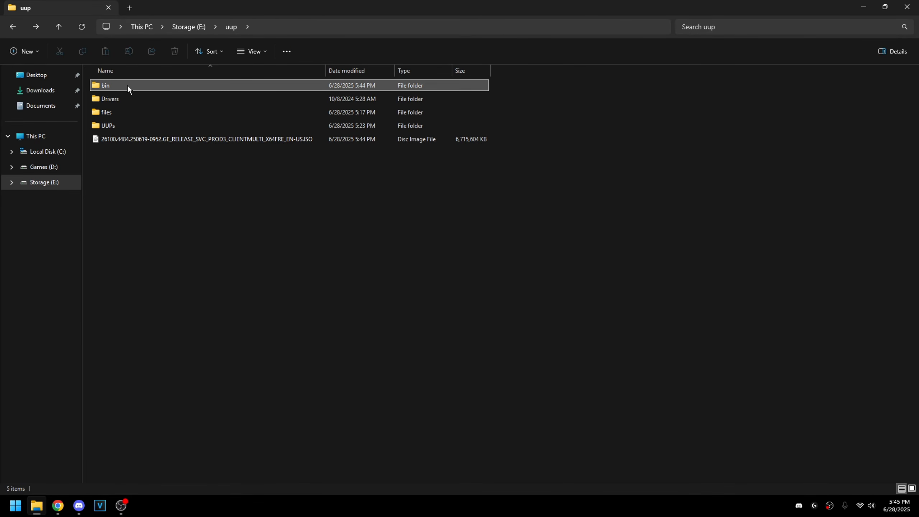
left_click(122, 125, "shift")
key("Delete")
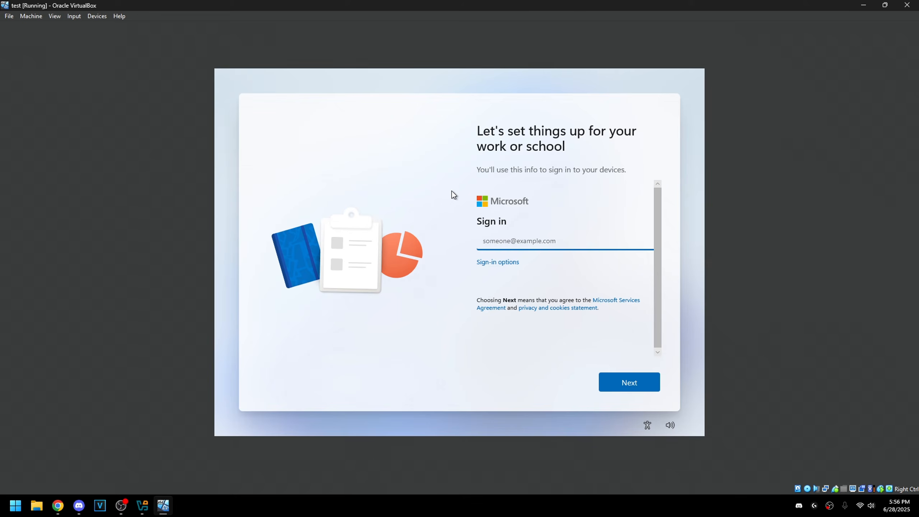
- Choose Domain join instead and enter 'Admin' as the local account name
left_click(505, 263)
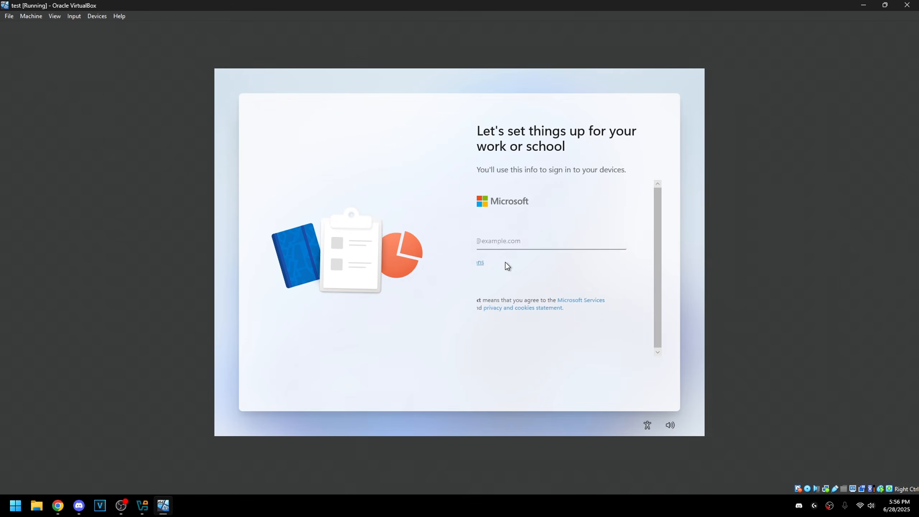
left_click(517, 283)
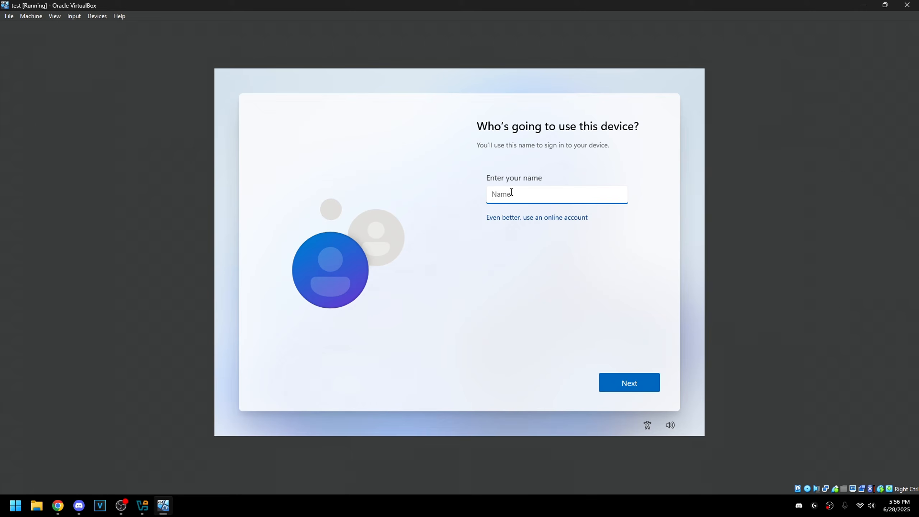
type("Admin")
left_click(627, 382)
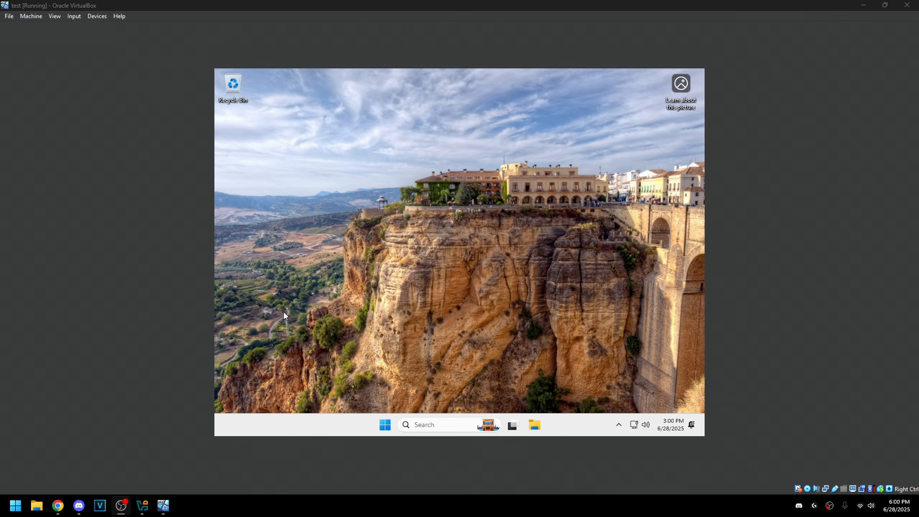
- Run winver in the guest to confirm Windows 11 24H2 build 26100.4484
left_click(379, 326)
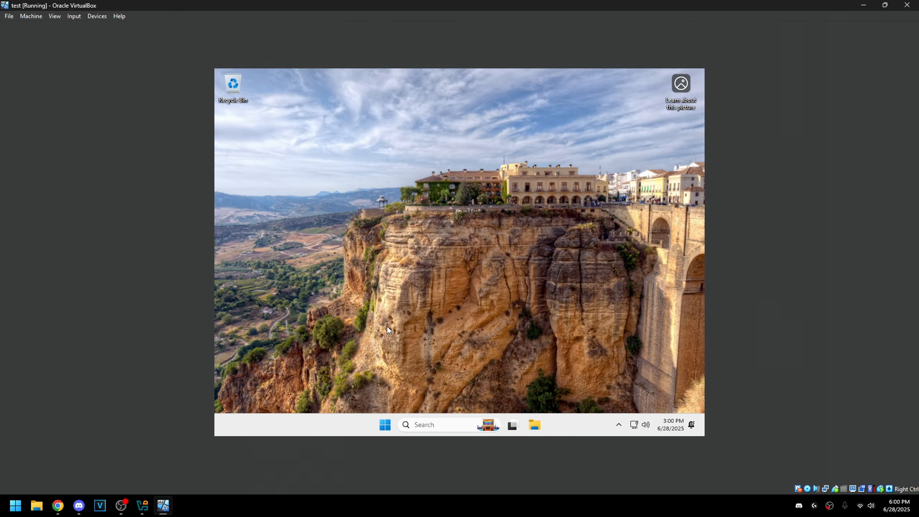
key("super")
type("winver")
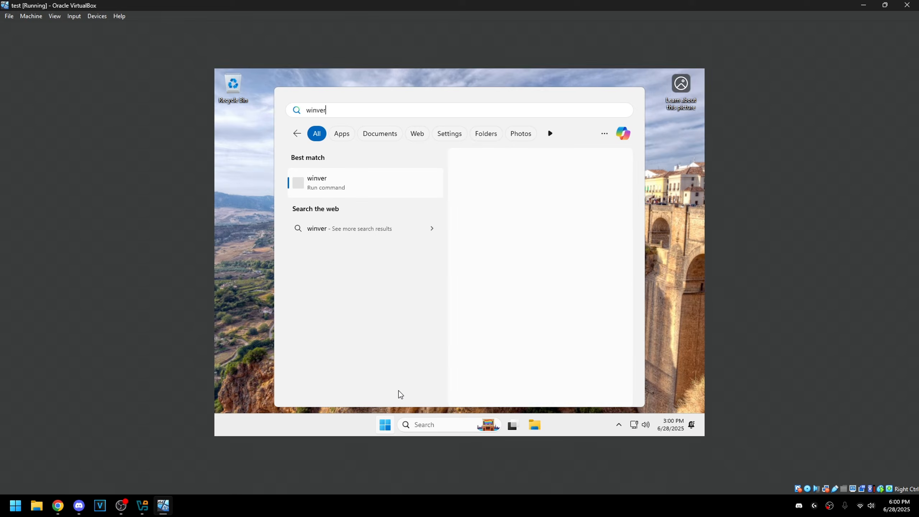
left_click(340, 181)
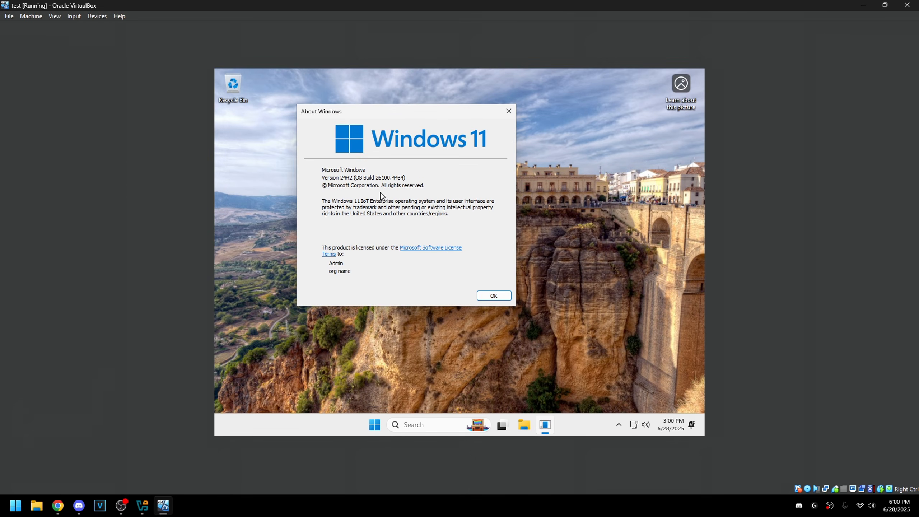
left_click(512, 106)
- Search 'installed' from the Start menu and open the Installed apps settings page
key("super")
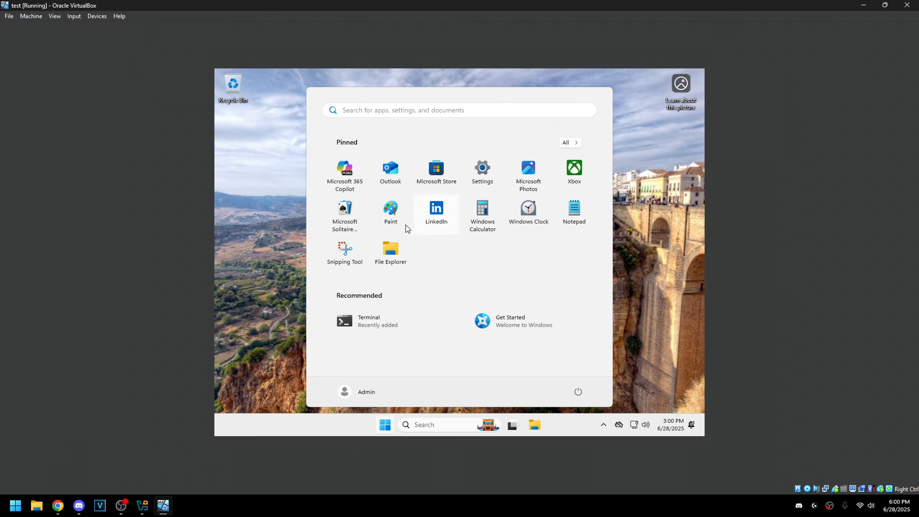
left_click(472, 230)
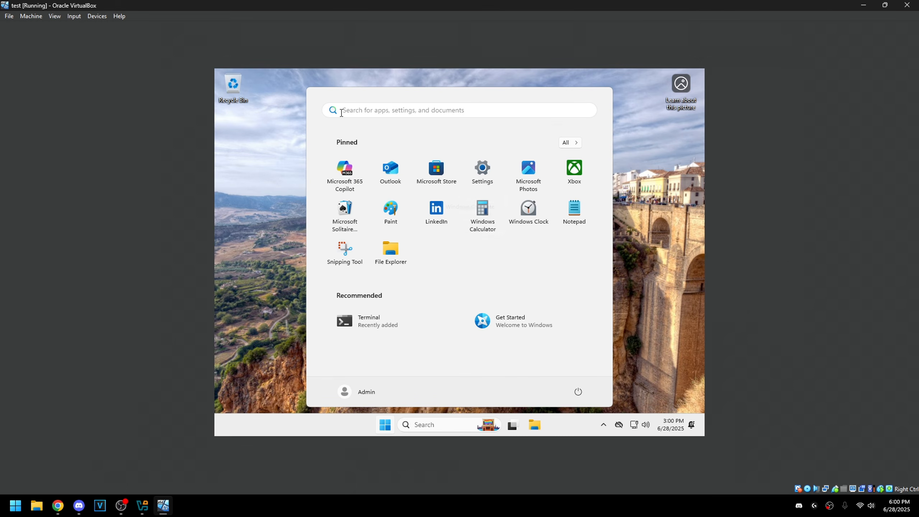
left_click(375, 110)
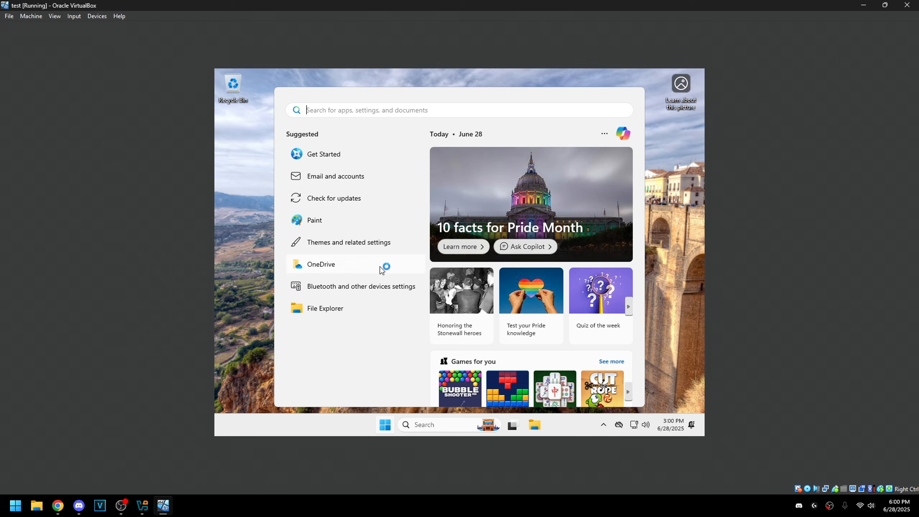
left_click(386, 426)
left_click(386, 426)
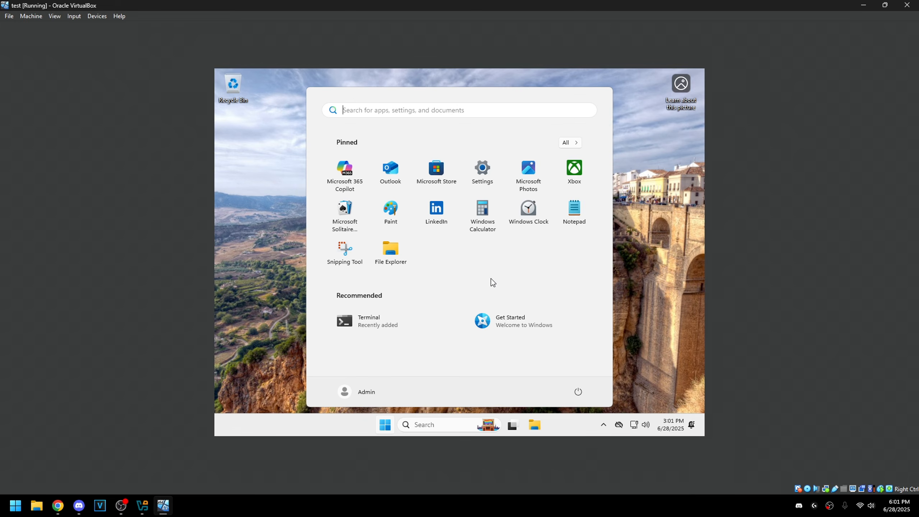
left_click(363, 111)
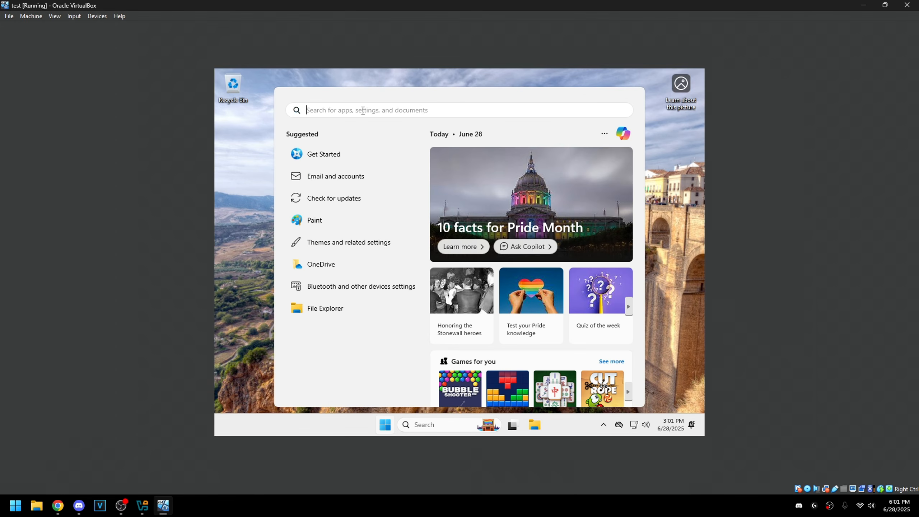
type("installed")
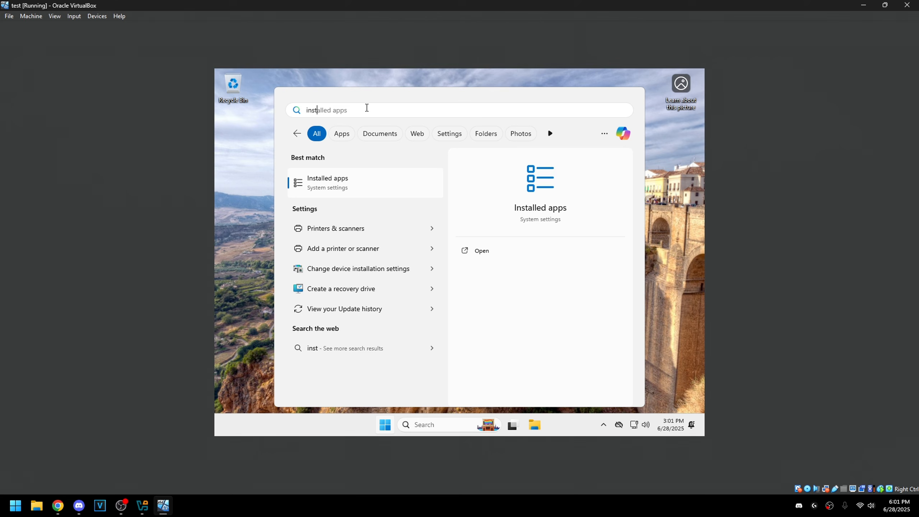
left_click(338, 192)
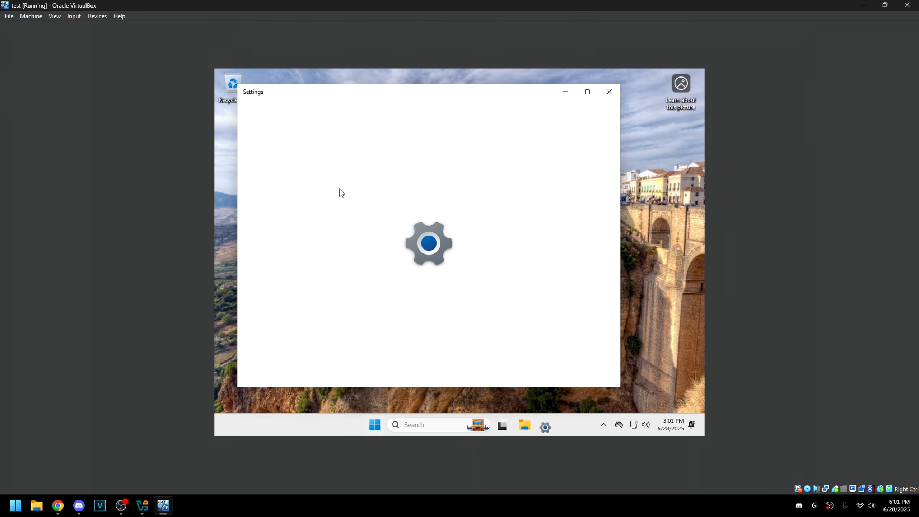
scroll(535, 281, "down", 1)
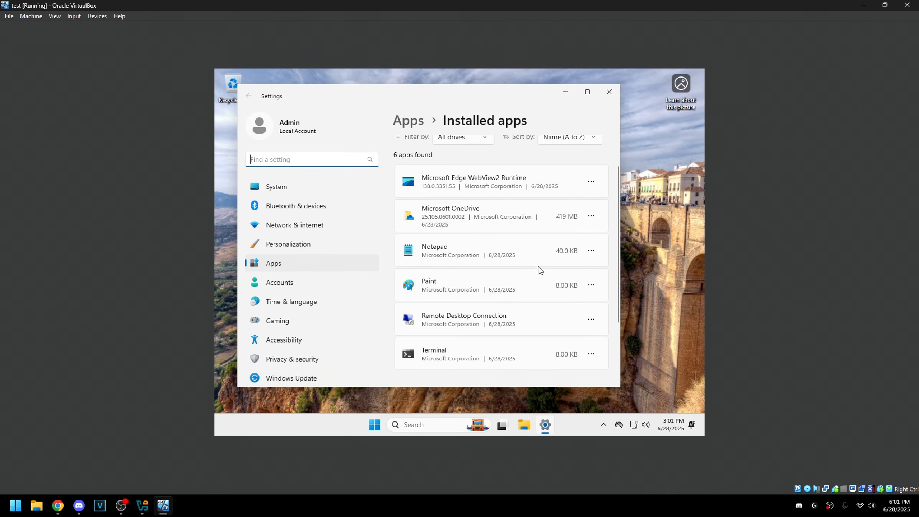
scroll(539, 273, "down", 1)
scroll(527, 252, "down", 1)
scroll(527, 251, "up", 1)
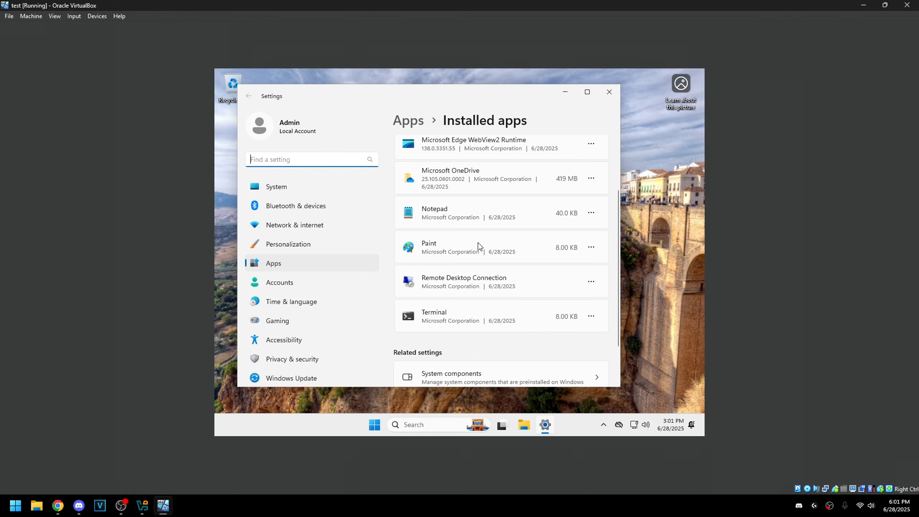
scroll(481, 271, "down", 1)
scroll(479, 290, "up", 3)
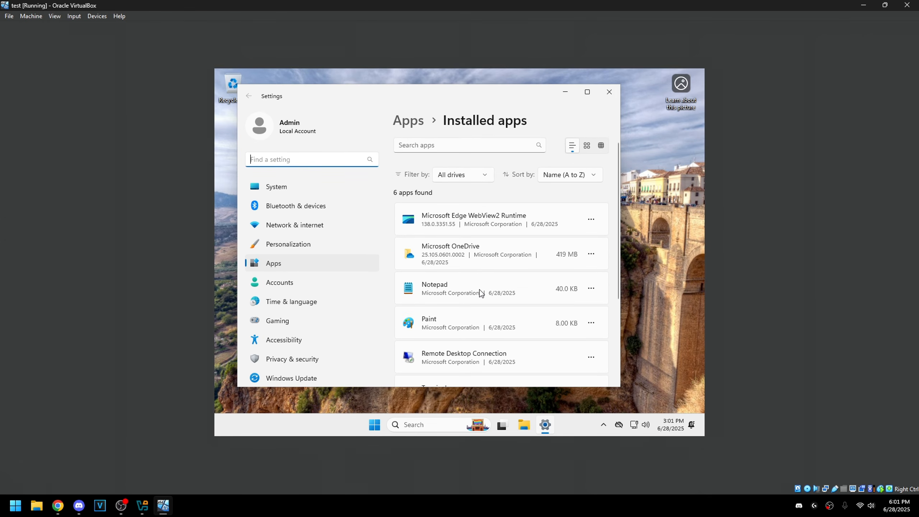
scroll(483, 282, "down", 5)
scroll(481, 311, "up", 3)
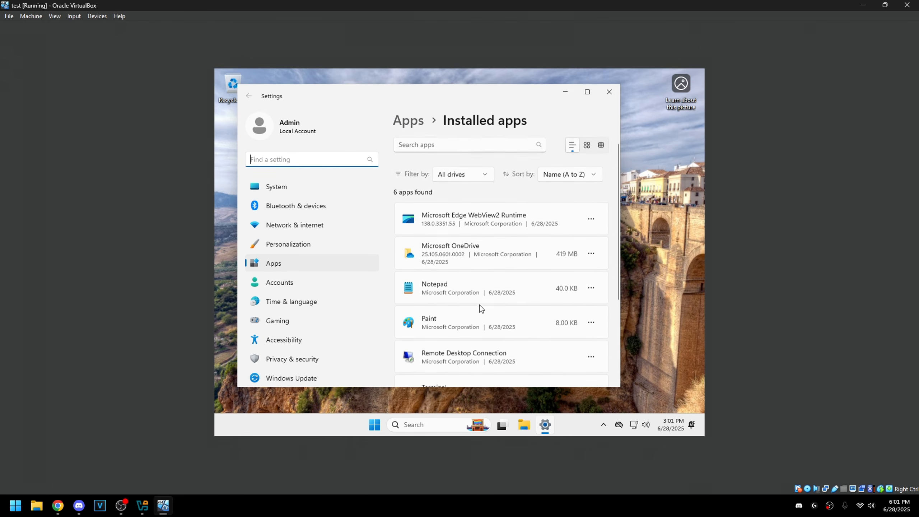
scroll(467, 246, "down", 1)
scroll(467, 245, "down", 4)
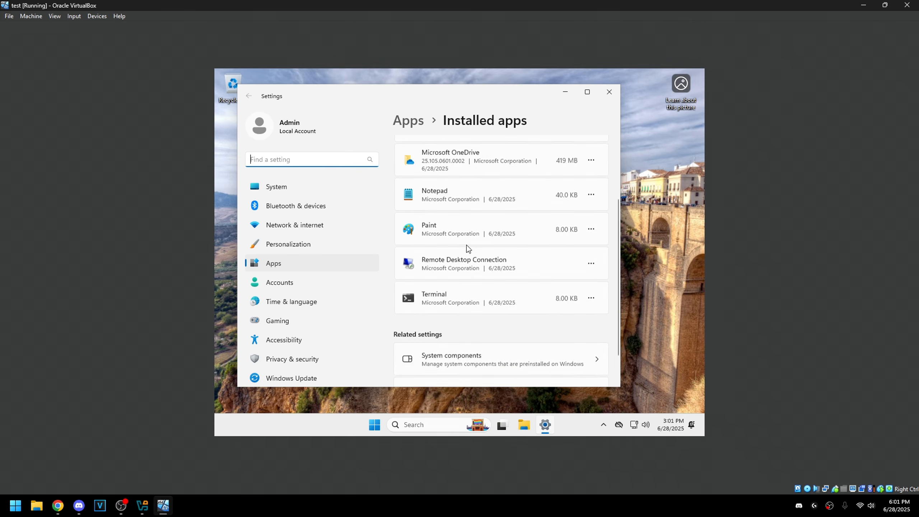
scroll(490, 300, "up", 5)
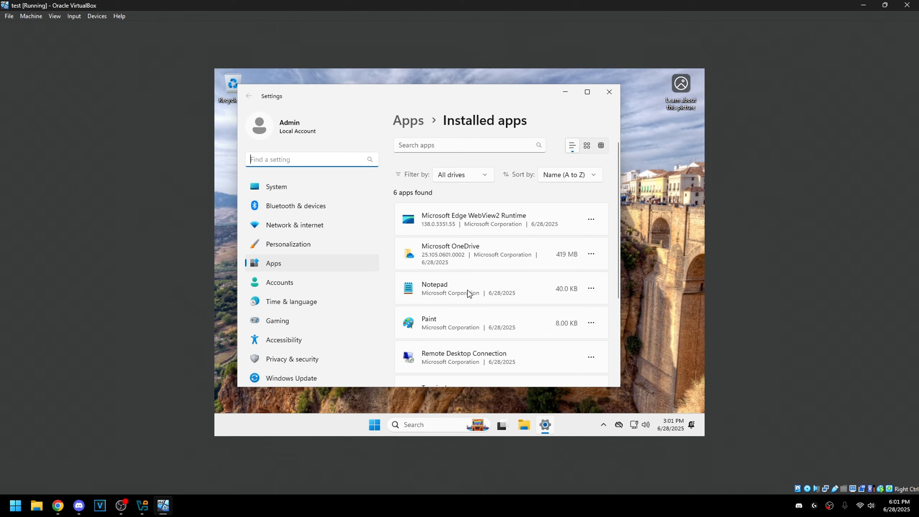
scroll(449, 285, "down", 3)
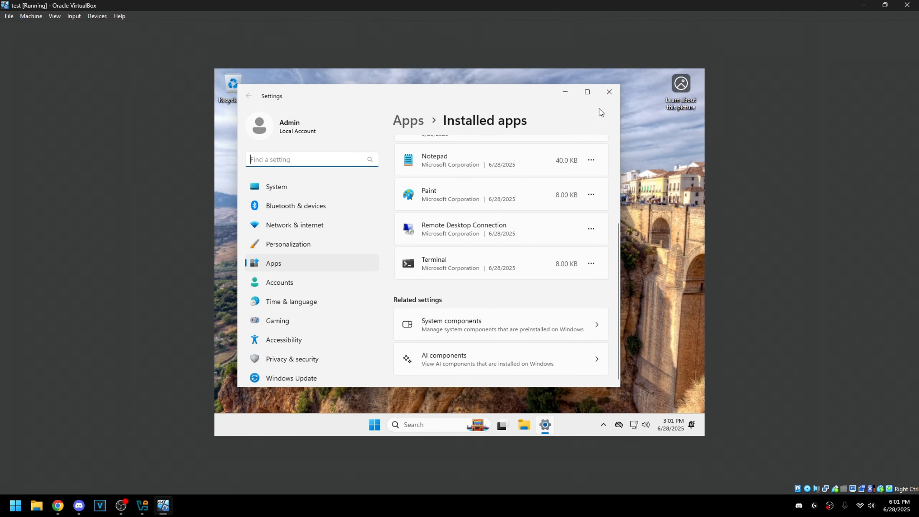
- Close Settings, search 'check' to view Windows Update's available updates, then close it
left_click(609, 91)
left_click(384, 424)
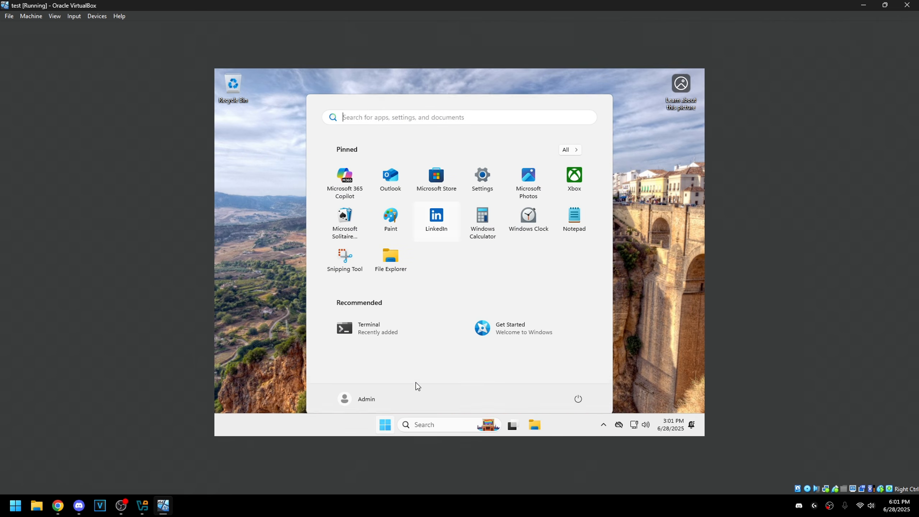
type("check")
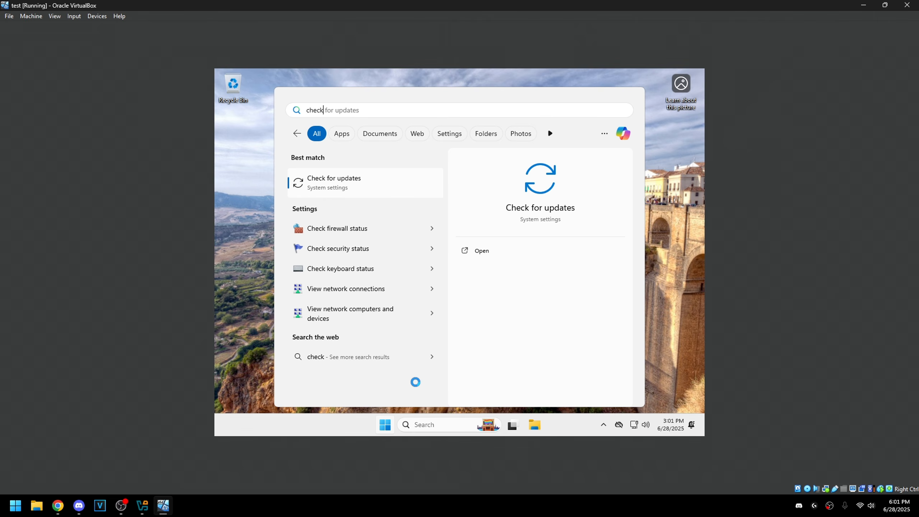
left_click(357, 177)
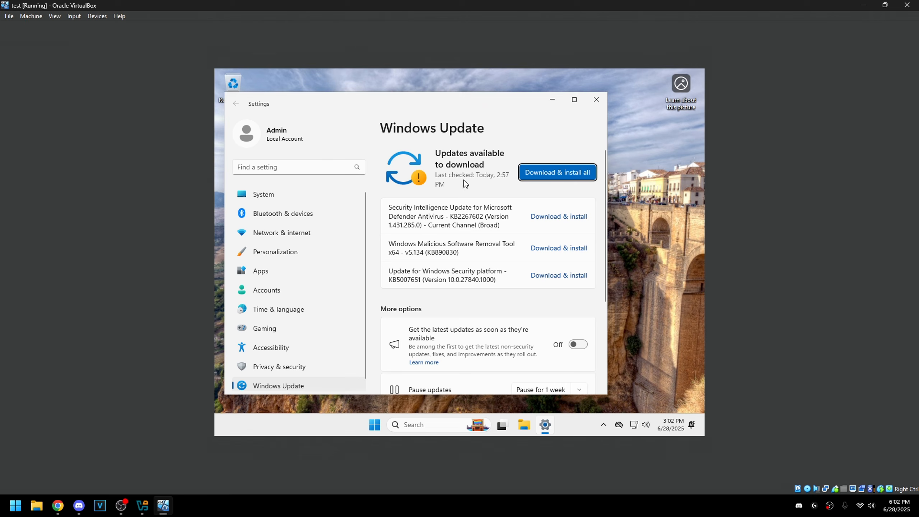
left_click(596, 100)
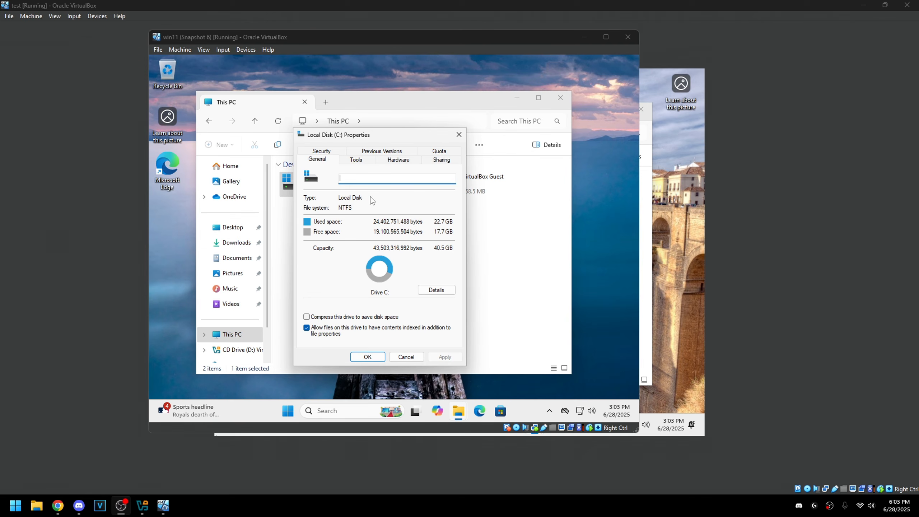
- Compare C: usage of 10.8 GB versus 22.7 GB, then close the Local Disk (C:) Properties
left_click_drag(373, 136, 376, 132)
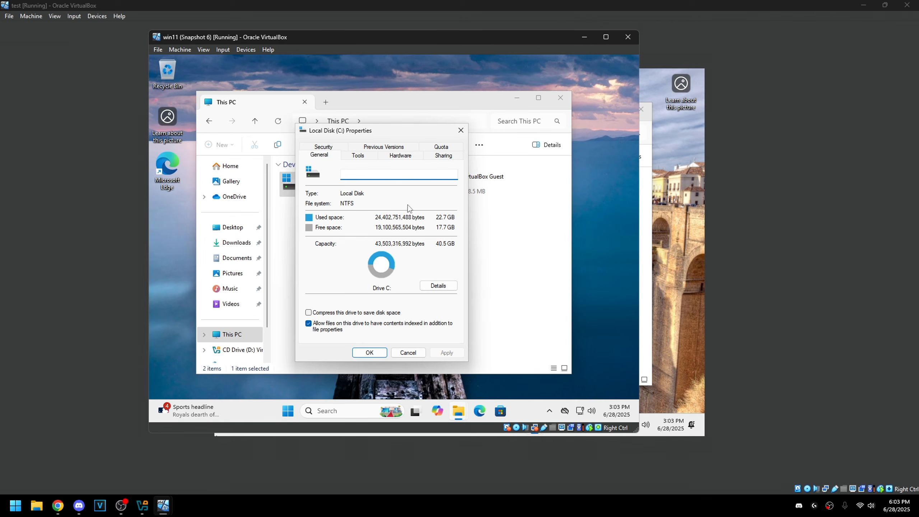
mouse_move(368, 132)
left_mouse_down()
mouse_move(363, 126)
mouse_move(381, 132)
mouse_move(369, 231)
mouse_move(356, 140)
mouse_move(370, 130)
left_mouse_up()
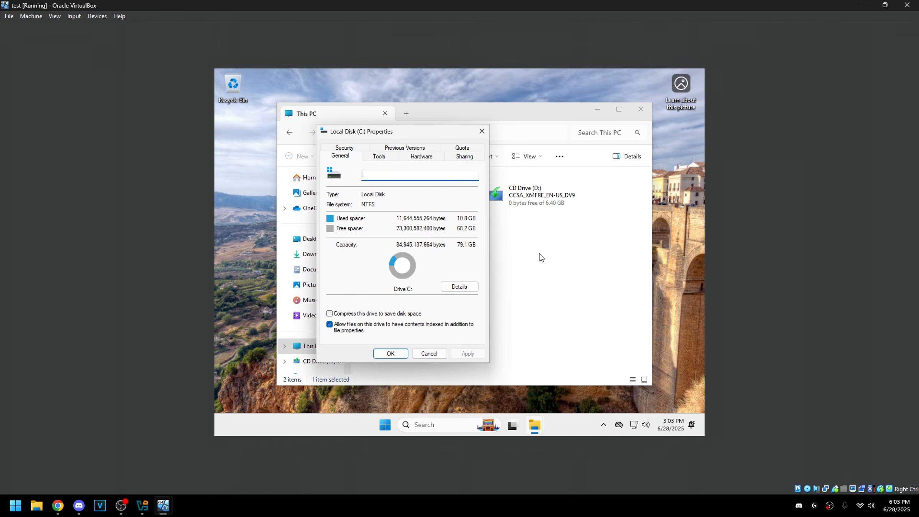
left_click_drag(396, 131, 426, 131)
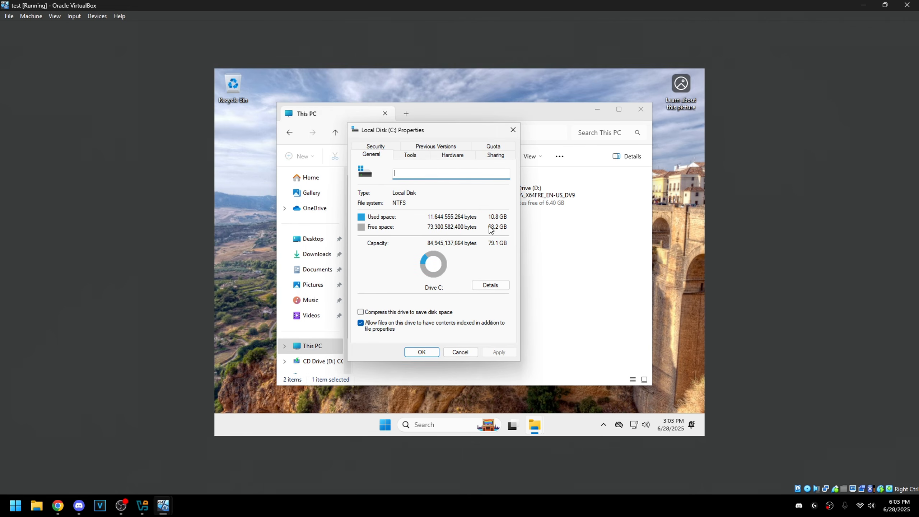
left_click(513, 129)
left_click(439, 267)
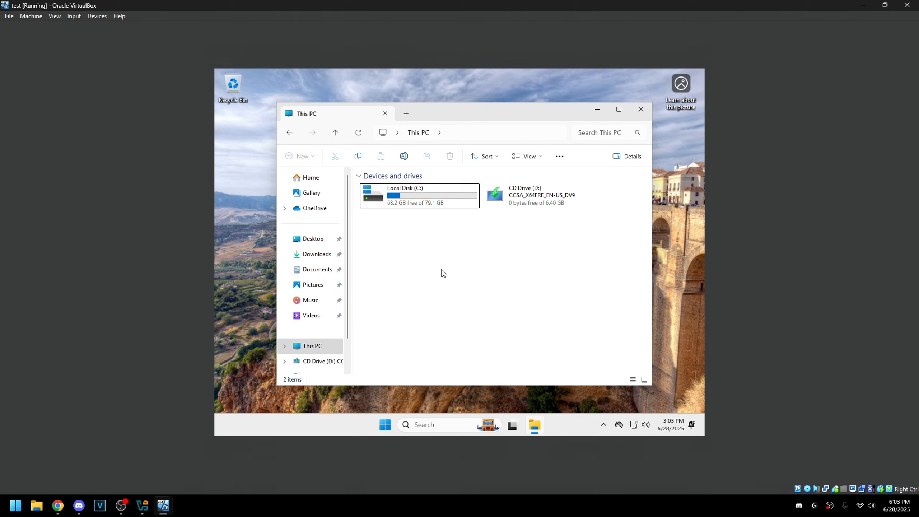